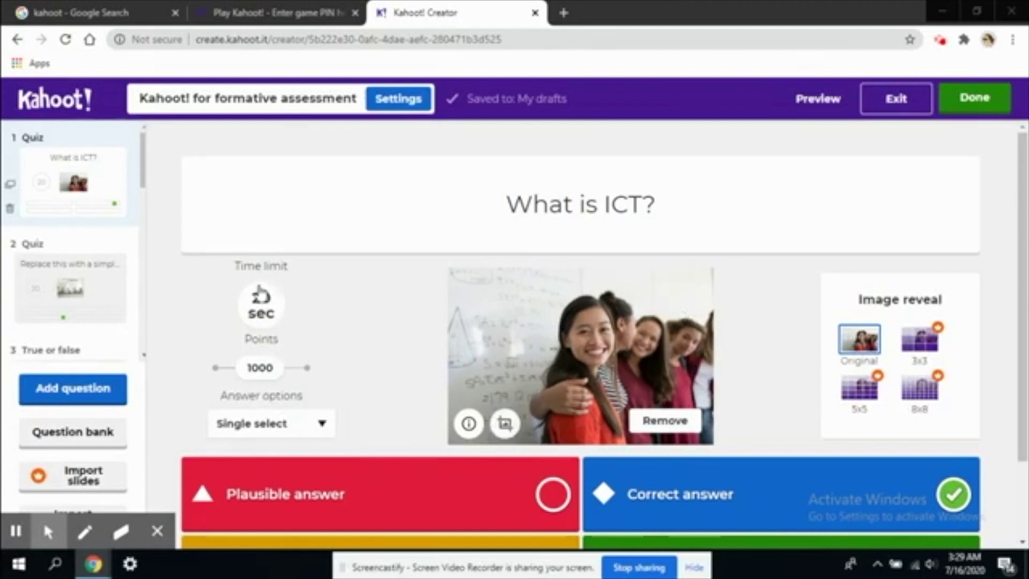
- Pick 10 seconds instead of 20 in the question's radial time limit picker
{"action": "left_click", "coordinate": [263, 310]}
{"action": "left_click", "coordinate": [262, 310]}
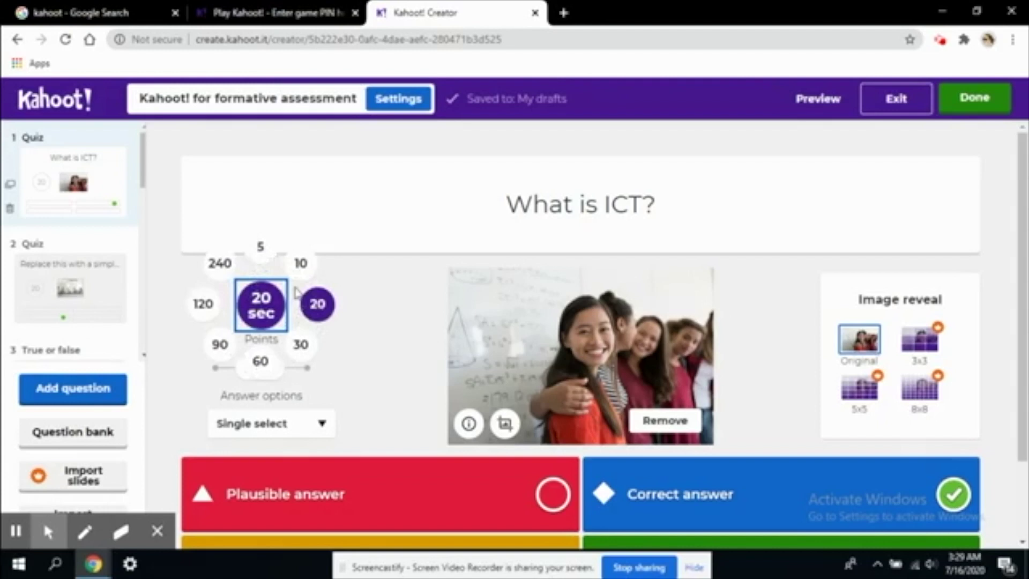
{"action": "left_click", "coordinate": [269, 253]}
{"action": "left_click", "coordinate": [299, 264]}
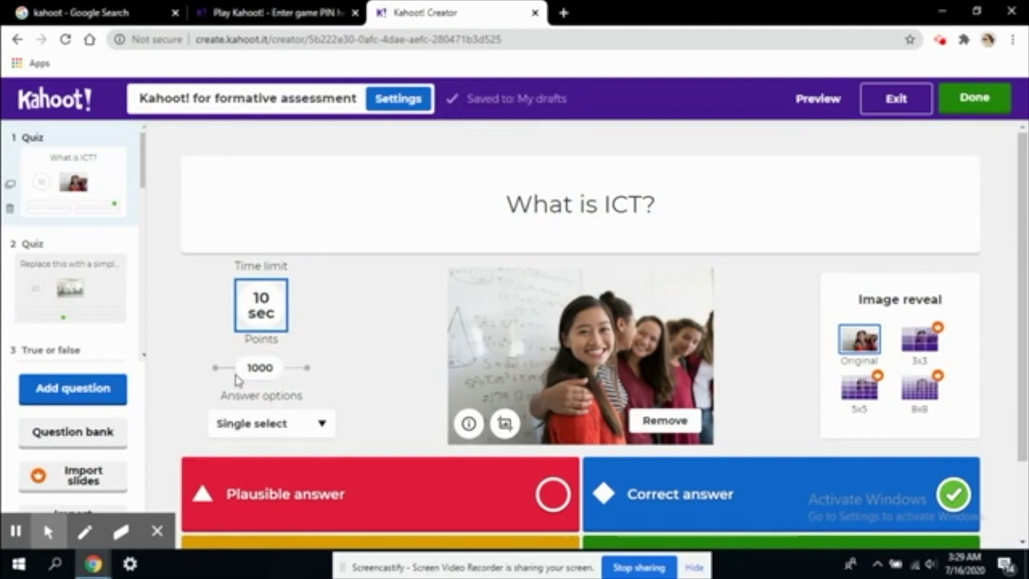
- Try 0 and 2000 on the Points slider, then leave the question at 1000 points
{"action": "left_click", "coordinate": [215, 367]}
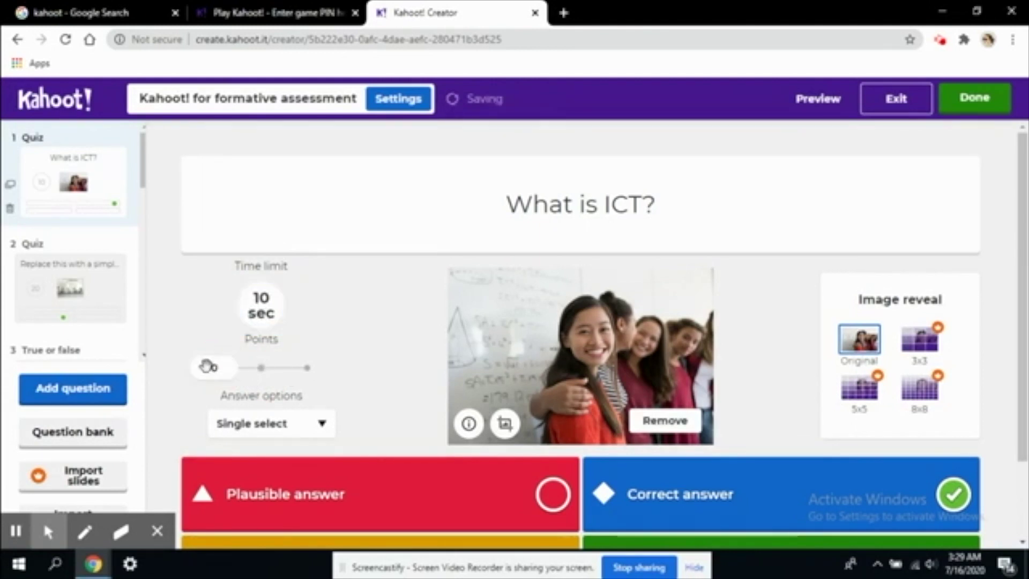
{"action": "left_click", "coordinate": [262, 372]}
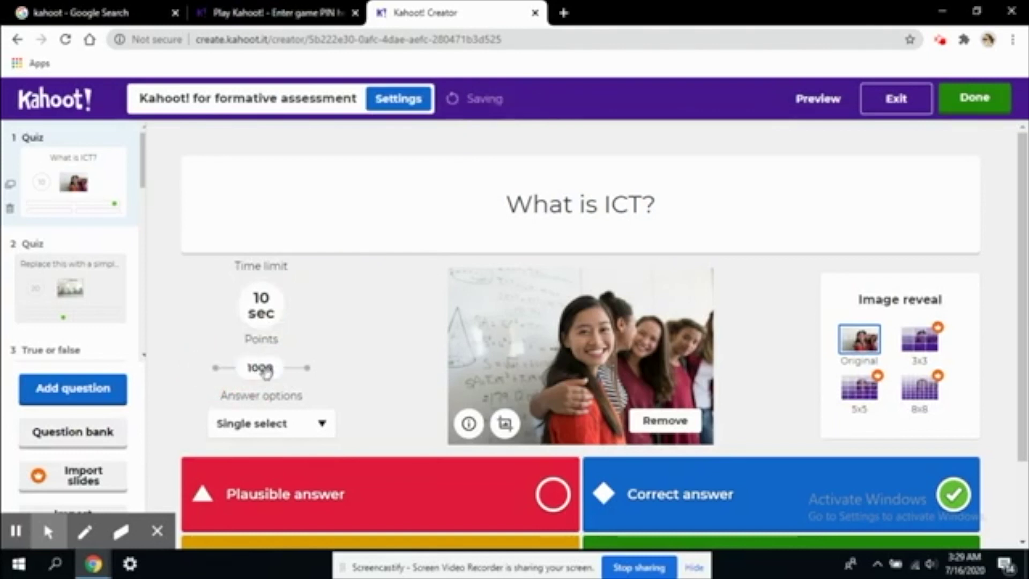
{"action": "left_click", "coordinate": [308, 369]}
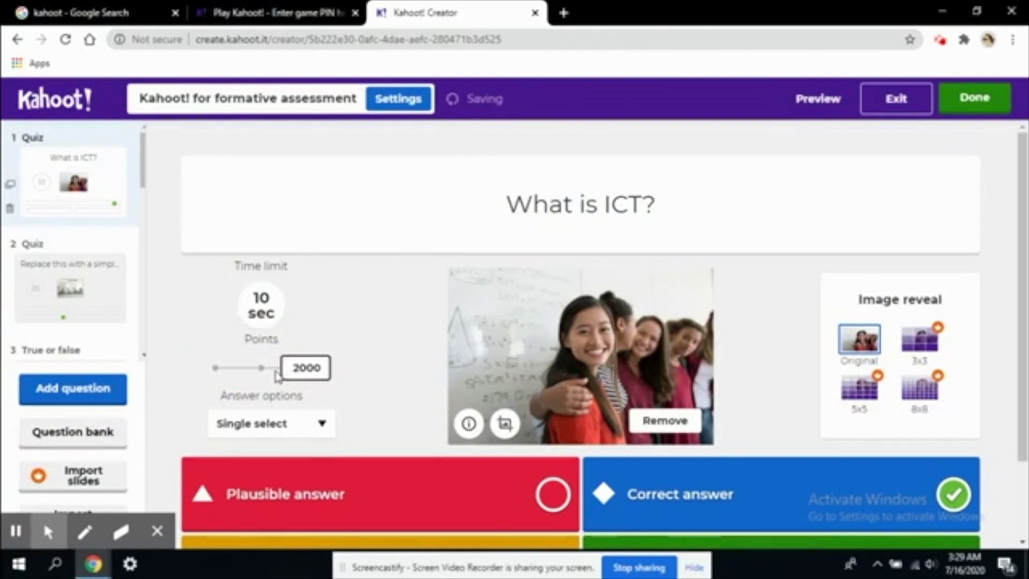
{"action": "left_click", "coordinate": [216, 369]}
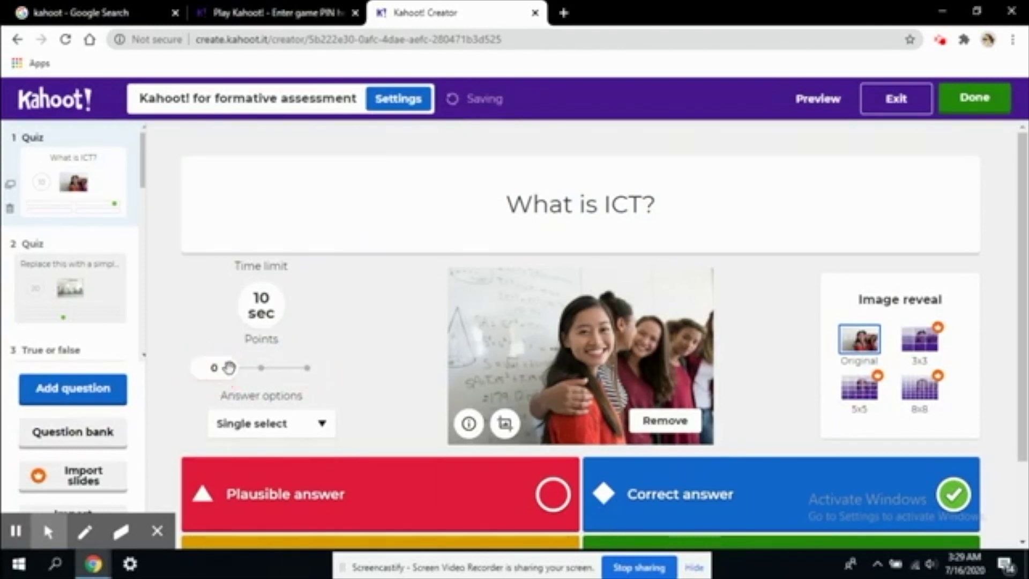
{"action": "left_click", "coordinate": [262, 368]}
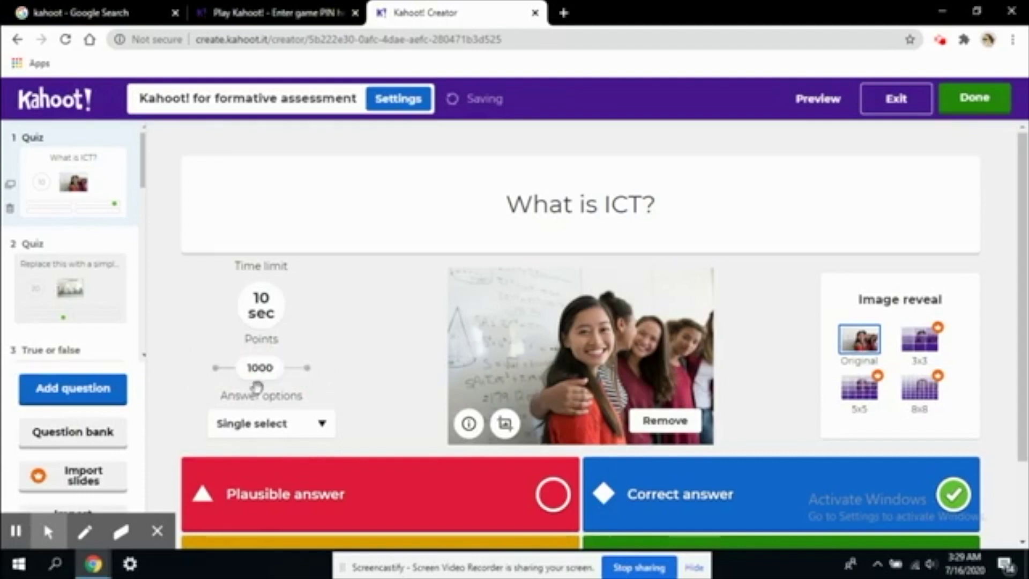
- Open the answer-type dropdown and close it with Single select still chosen
{"action": "left_click", "coordinate": [277, 427]}
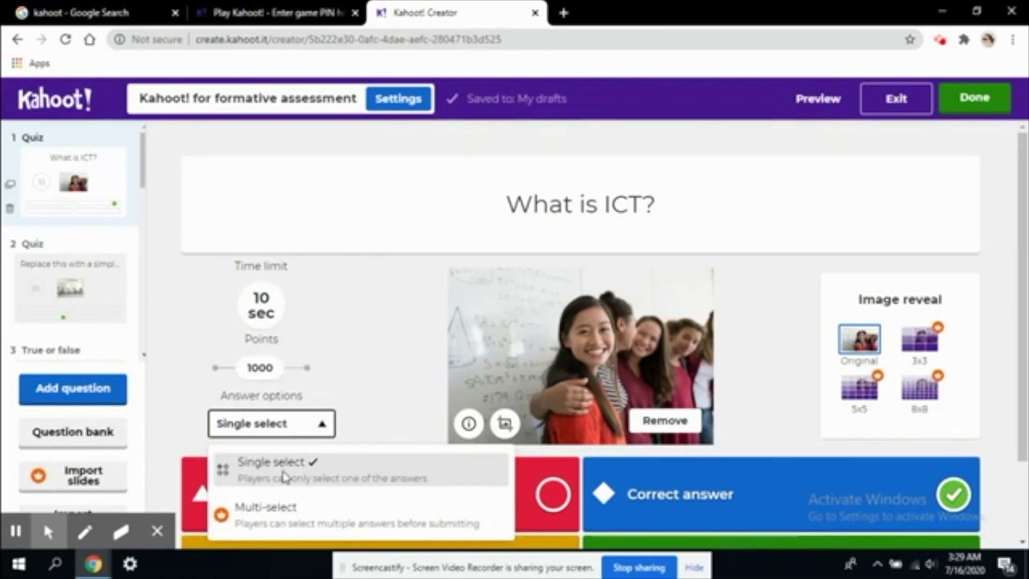
{"action": "left_click", "coordinate": [307, 423]}
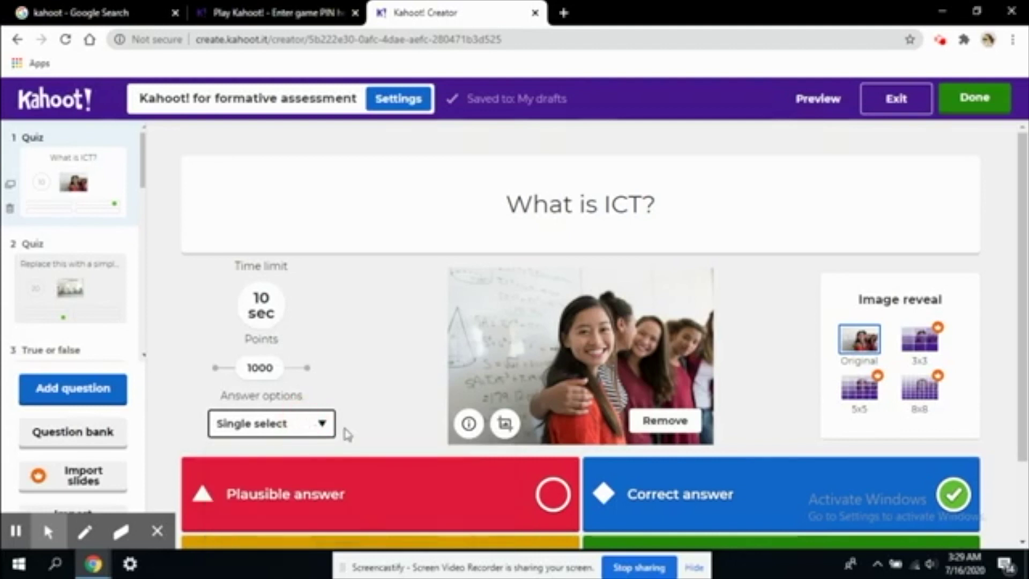
- Replace the first two placeholder answers with Information and Technology
{"action": "scroll", "coordinate": [422, 459], "scroll_direction": "down", "scroll_amount": 2}
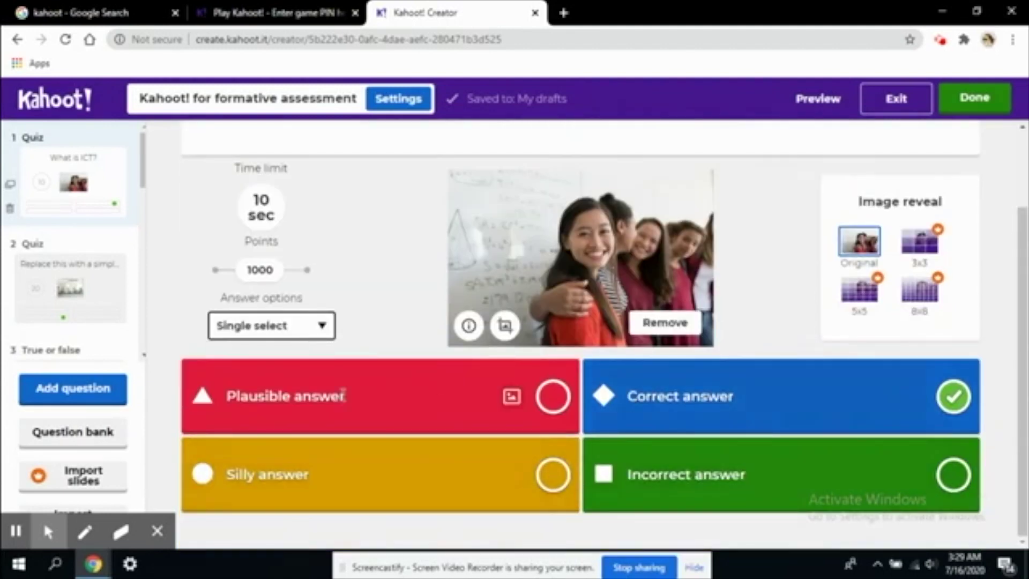
{"action": "left_click", "coordinate": [249, 396]}
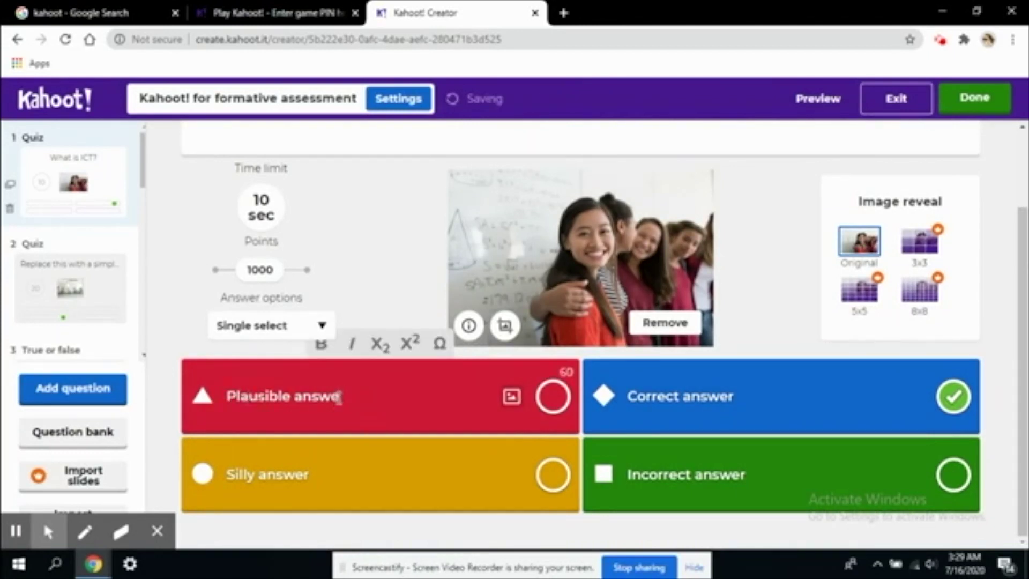
{"action": "key", "text": "BackSpace"}
{"action": "key", "text": "BackSpace"}
{"action": "key", "text": "BackSpace"}
{"action": "key", "text": "BackSpace"}
{"action": "key", "text": "BackSpace"}
{"action": "key", "text": "BackSpace"}
{"action": "key", "text": "BackSpace"}
{"action": "key", "text": "BackSpace"}
{"action": "key", "text": "BackSpace"}
{"action": "key", "text": "BackSpace"}
{"action": "key", "text": "BackSpace"}
{"action": "key", "text": "BackSpace"}
{"action": "key", "text": "BackSpace"}
{"action": "key", "text": "BackSpace"}
{"action": "key", "text": "BackSpace"}
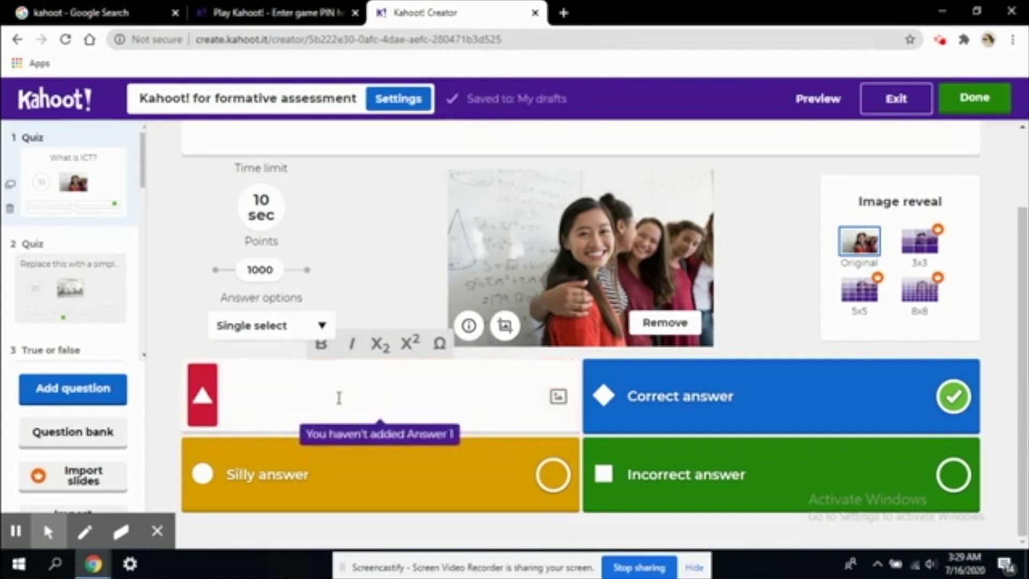
{"action": "type", "text": "Informa"}
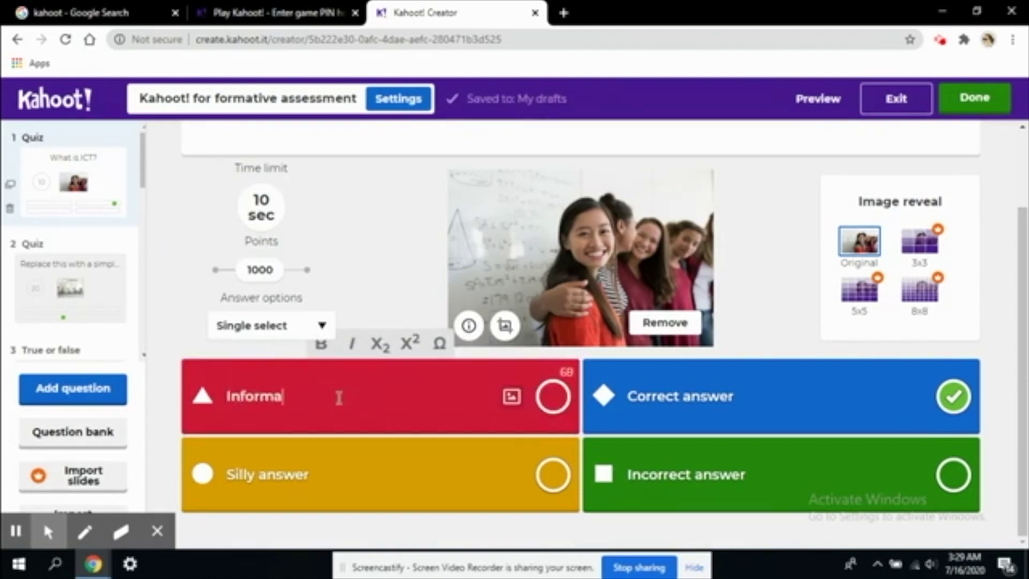
{"action": "type", "text": "tion"}
{"action": "left_click", "coordinate": [737, 408]}
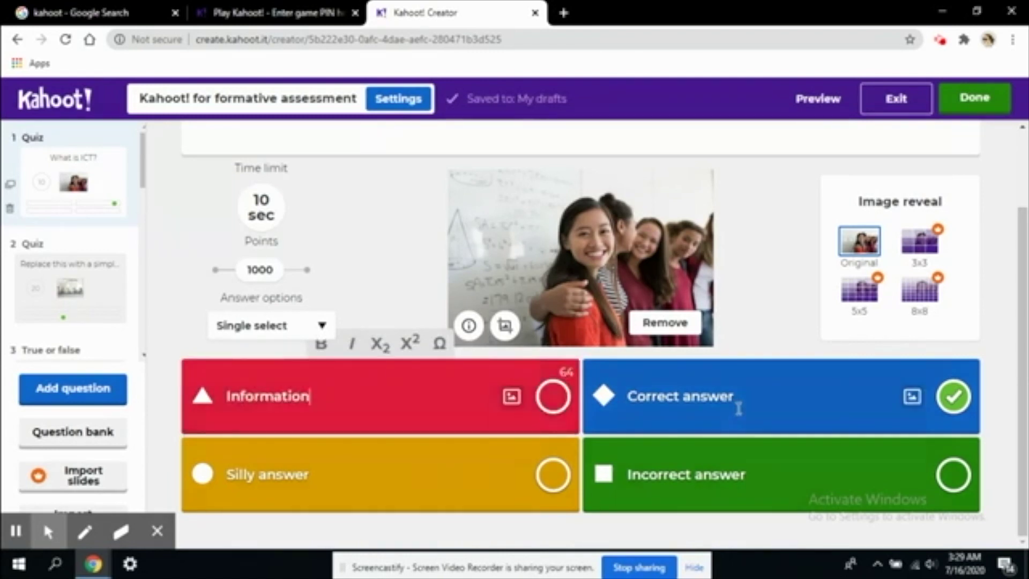
{"action": "key", "text": "BackSpace"}
{"action": "key", "text": "BackSpace"}
{"action": "key", "text": "BackSpace"}
{"action": "key", "text": "BackSpace"}
{"action": "key", "text": "BackSpace"}
{"action": "key", "text": "BackSpace"}
{"action": "key", "text": "BackSpace"}
{"action": "key", "text": "BackSpace"}
{"action": "key", "text": "BackSpace"}
{"action": "key", "text": "BackSpace"}
{"action": "key", "text": "BackSpace"}
{"action": "key", "text": "BackSpace"}
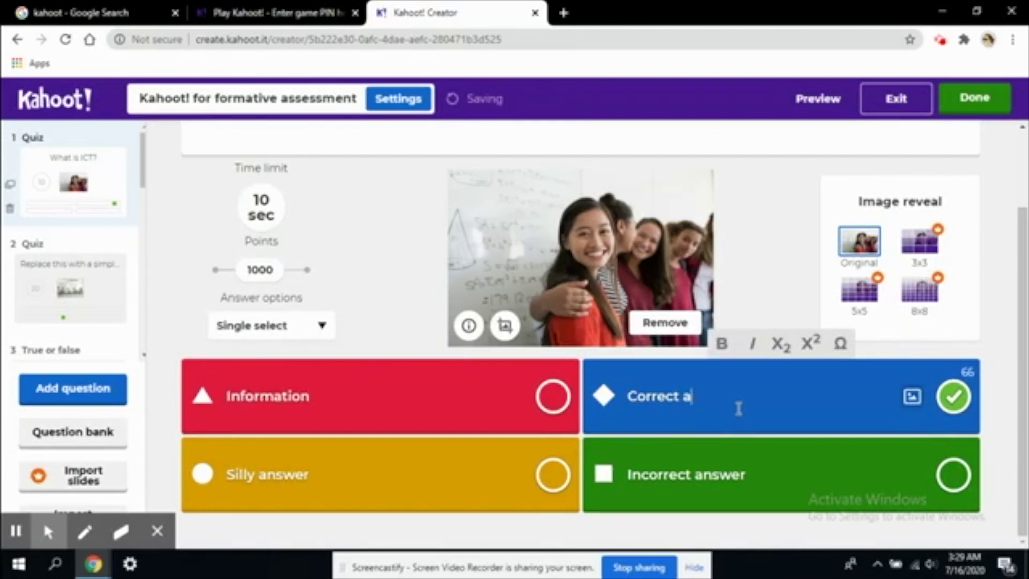
{"action": "type", "text": "T"}
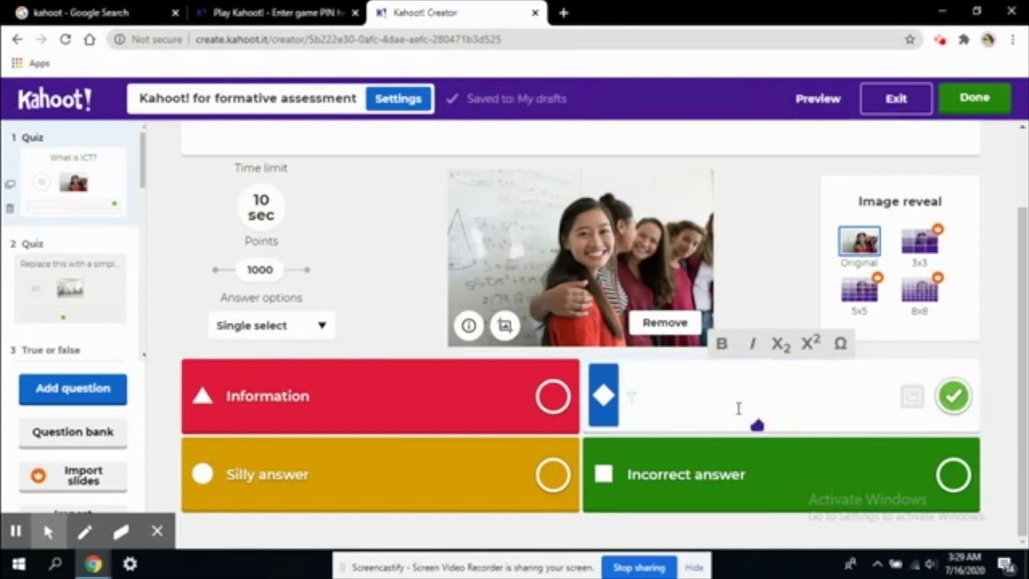
{"action": "type", "text": "echnology"}
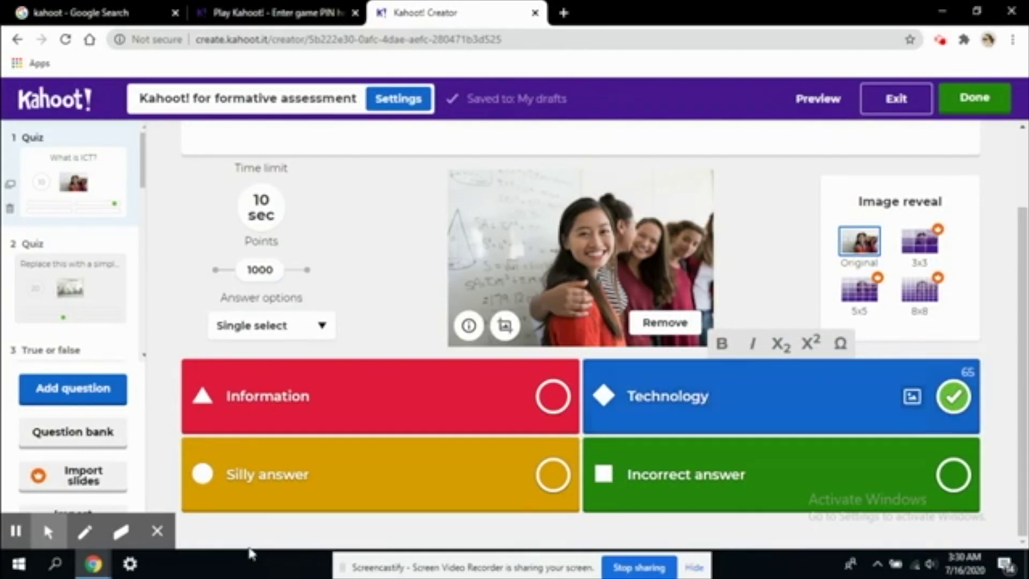
- Enter Communication as the third answer and All of the above as the fourth
{"action": "double_click", "coordinate": [268, 475]}
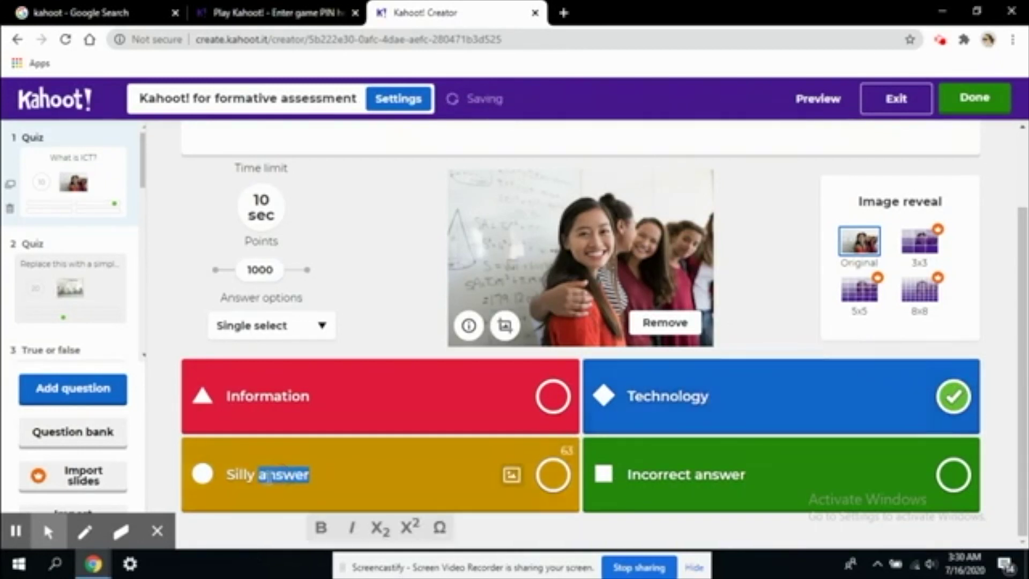
{"action": "key", "text": "BackSpace"}
{"action": "key", "text": "BackSpace"}
{"action": "key", "text": "BackSpace"}
{"action": "key", "text": "BackSpace"}
{"action": "key", "text": "BackSpace"}
{"action": "key", "text": "BackSpace"}
{"action": "key", "text": "BackSpace"}
{"action": "type", "text": "C"}
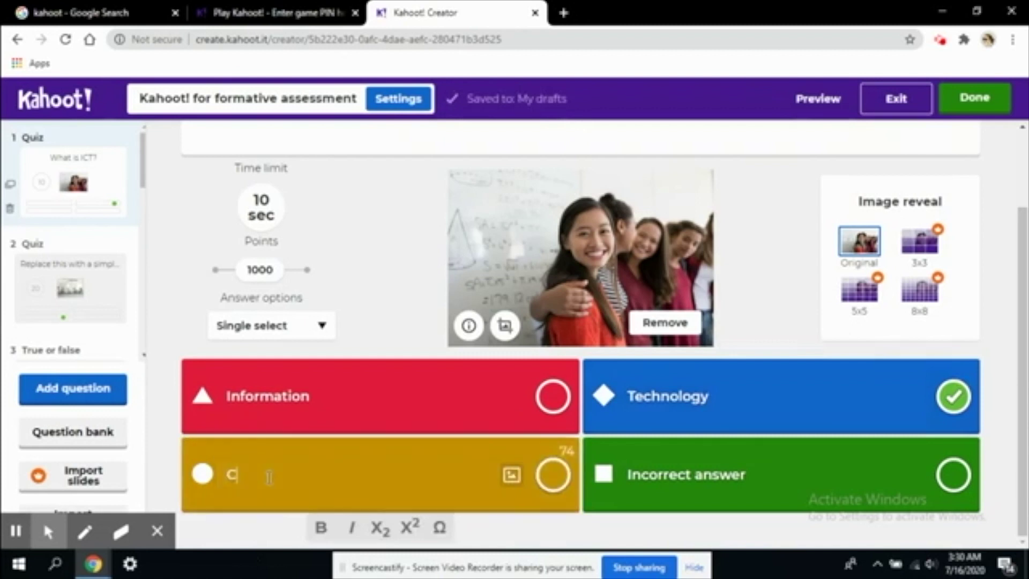
{"action": "type", "text": "ommunication"}
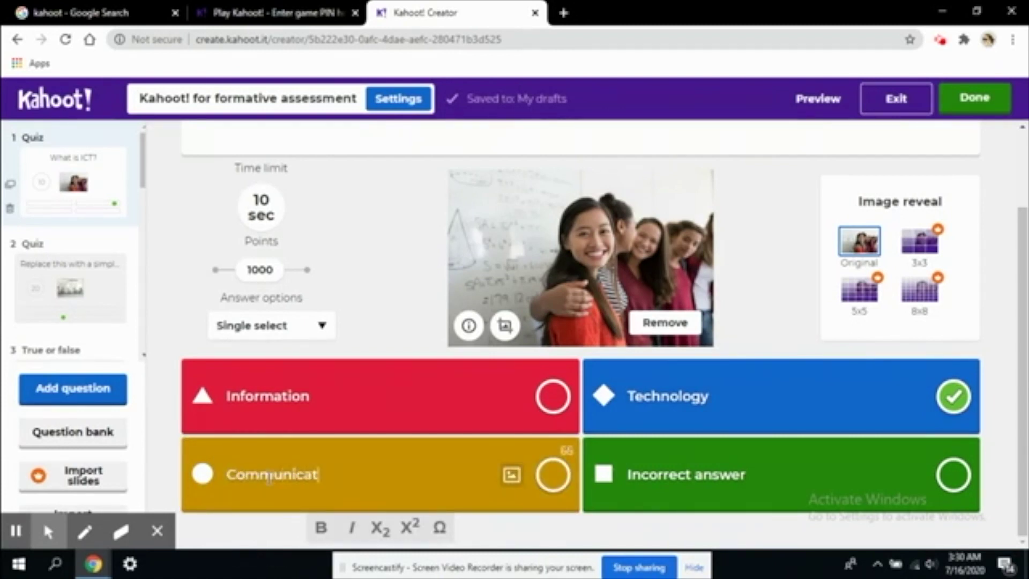
{"action": "left_click", "coordinate": [643, 482]}
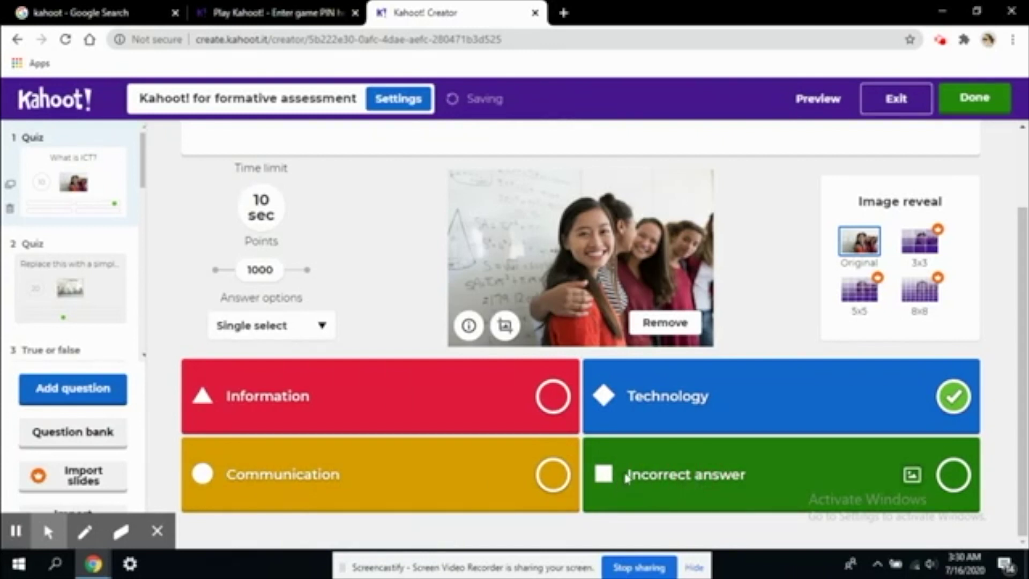
{"action": "left_click", "coordinate": [708, 483]}
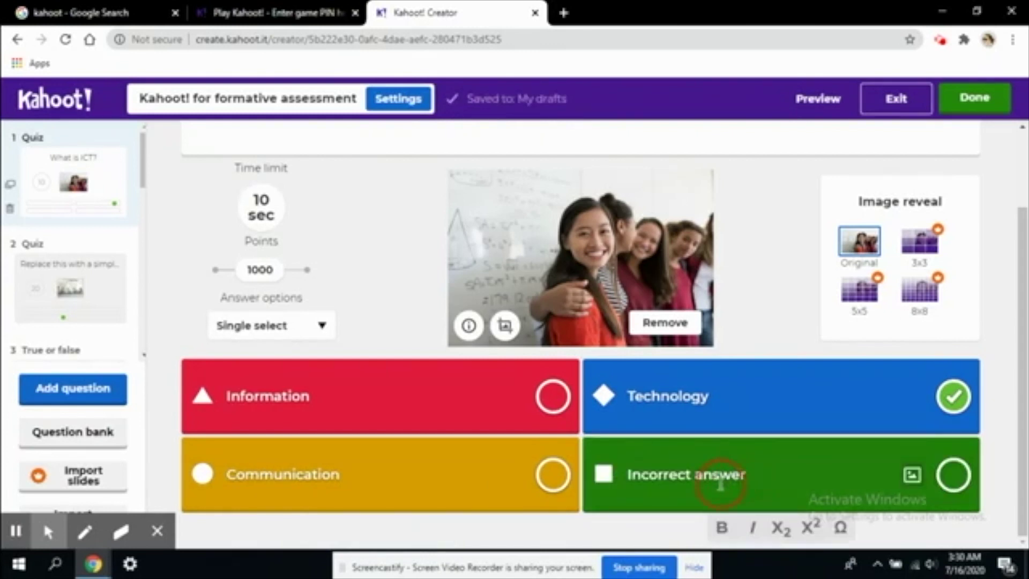
{"action": "double_click", "coordinate": [723, 477]}
{"action": "key", "text": "BackSpace"}
{"action": "key", "text": "ctrl+a"}
{"action": "key", "text": "BackSpace"}
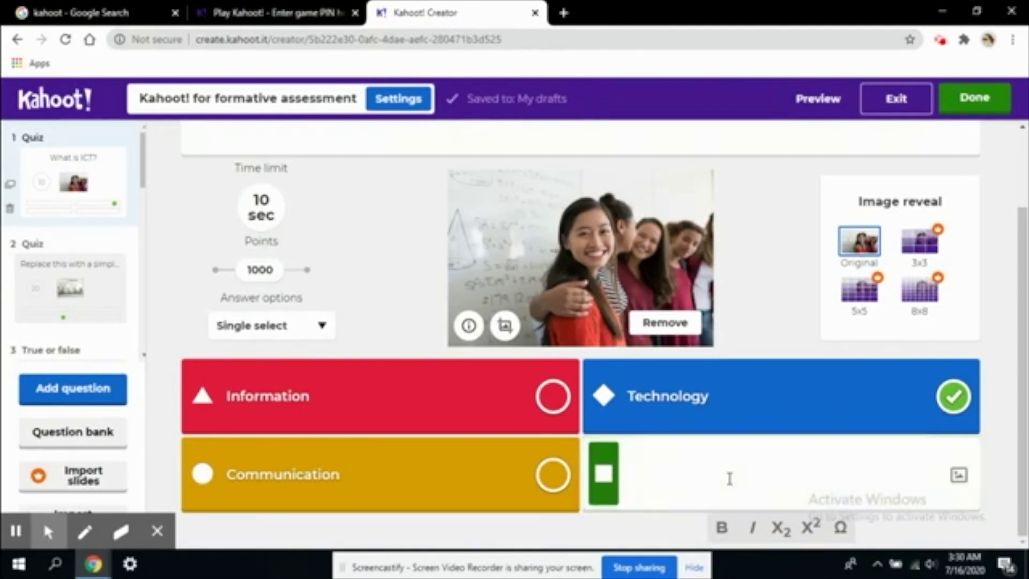
{"action": "type", "text": "All of "}
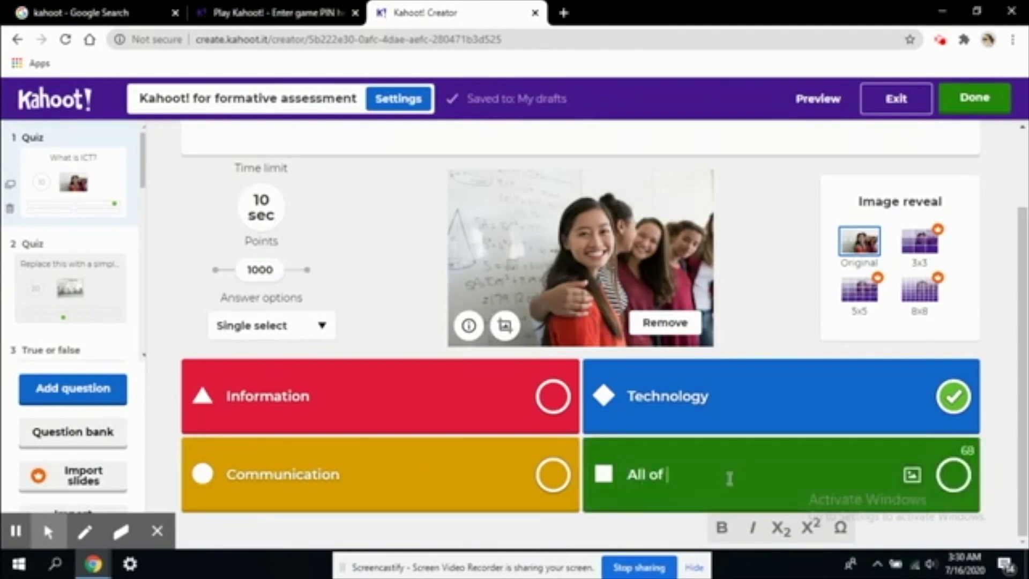
{"action": "type", "text": "the above"}
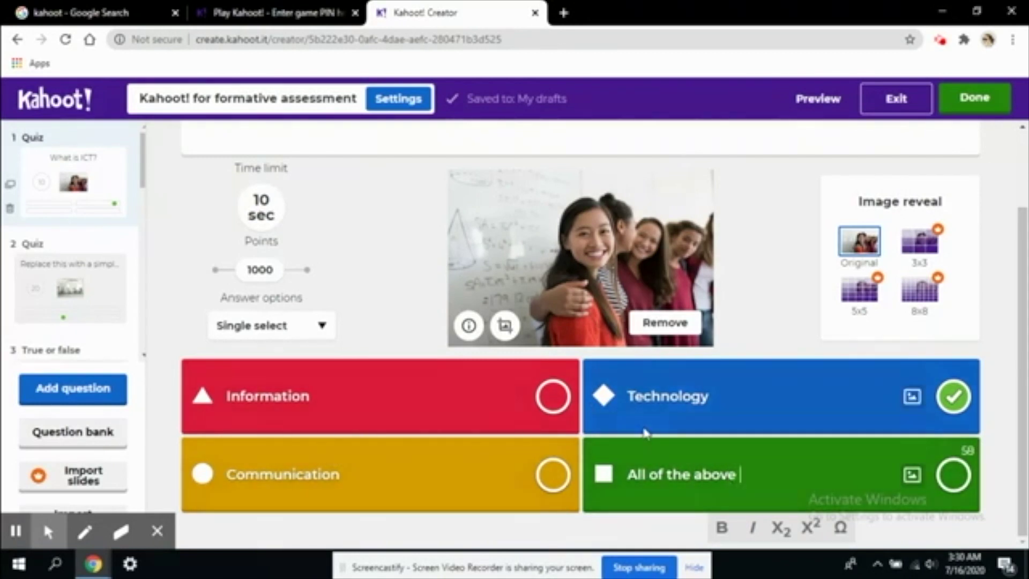
- Mark All of the above as the sole correct answer, unticking Technology
{"action": "scroll", "coordinate": [763, 349], "scroll_direction": "up", "scroll_amount": 2}
{"action": "scroll", "coordinate": [609, 368], "scroll_direction": "down", "scroll_amount": 2}
{"action": "left_click", "coordinate": [960, 475]}
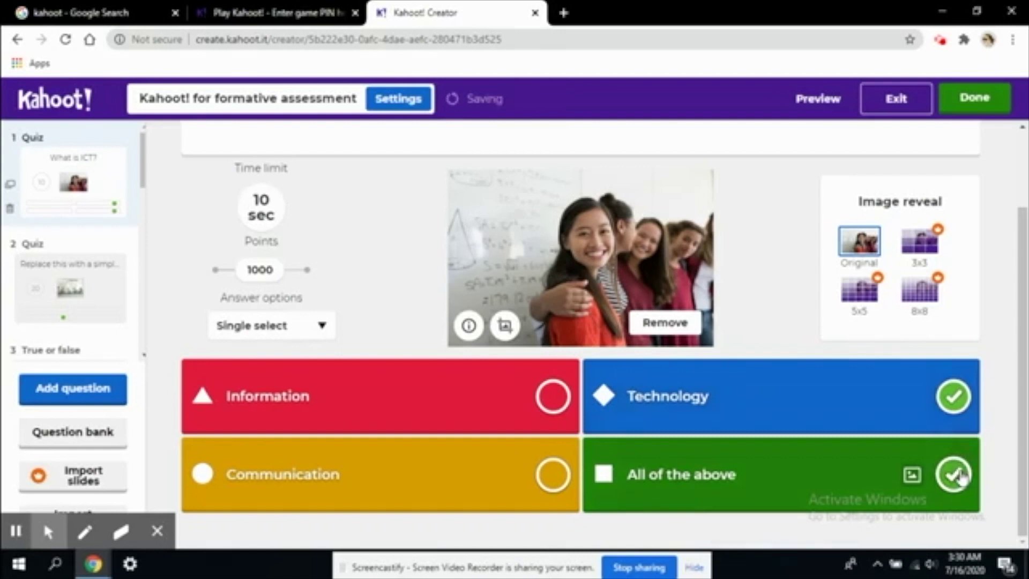
{"action": "left_click", "coordinate": [964, 408]}
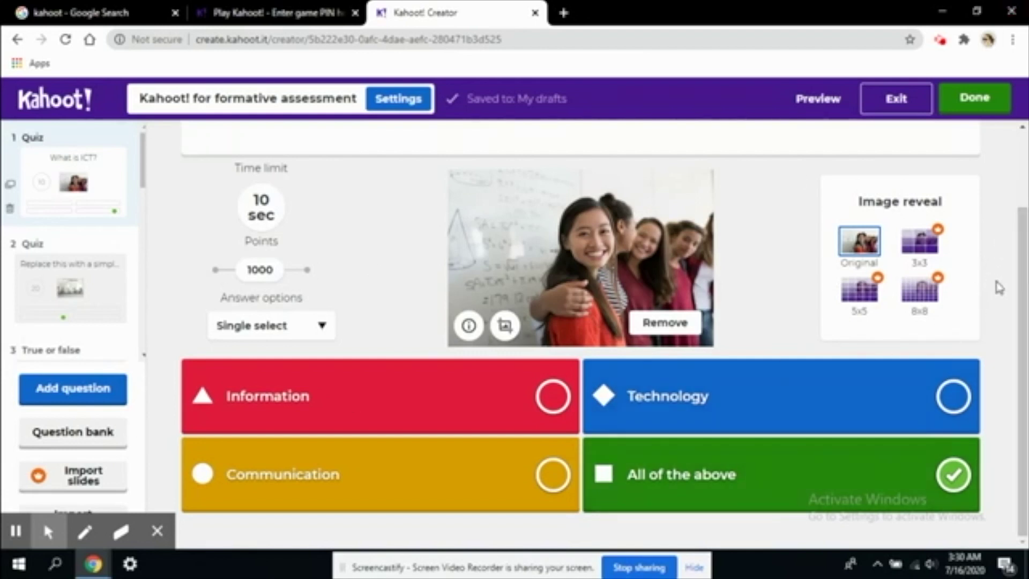
{"action": "left_click_drag", "start_coordinate": [1025, 285], "coordinate": [1025, 275]}
{"action": "scroll", "coordinate": [1025, 281], "scroll_direction": "up", "scroll_amount": 2}
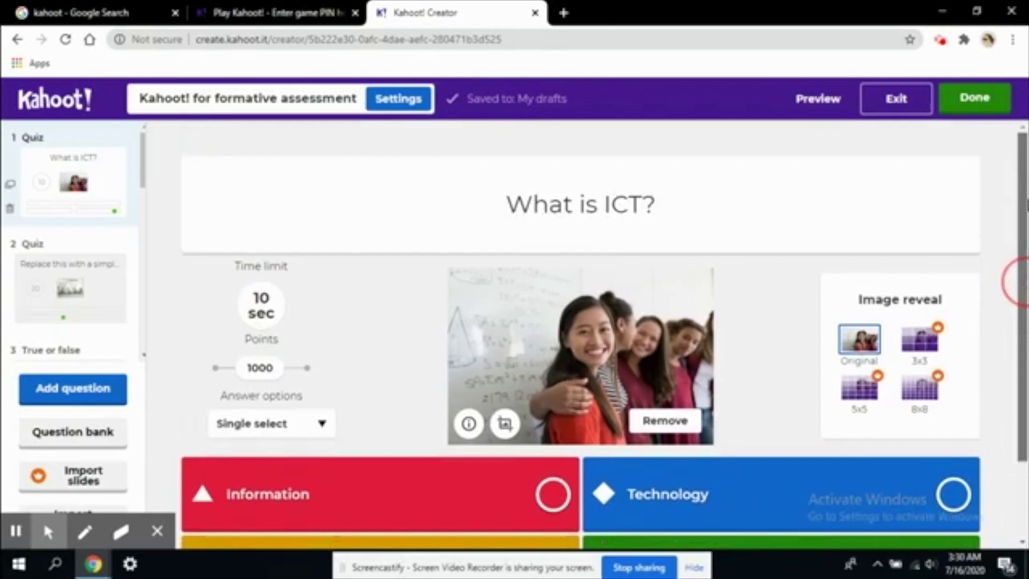
{"action": "scroll", "coordinate": [1018, 263], "scroll_direction": "down", "scroll_amount": 1}
{"action": "scroll", "coordinate": [1016, 225], "scroll_direction": "down", "scroll_amount": 2}
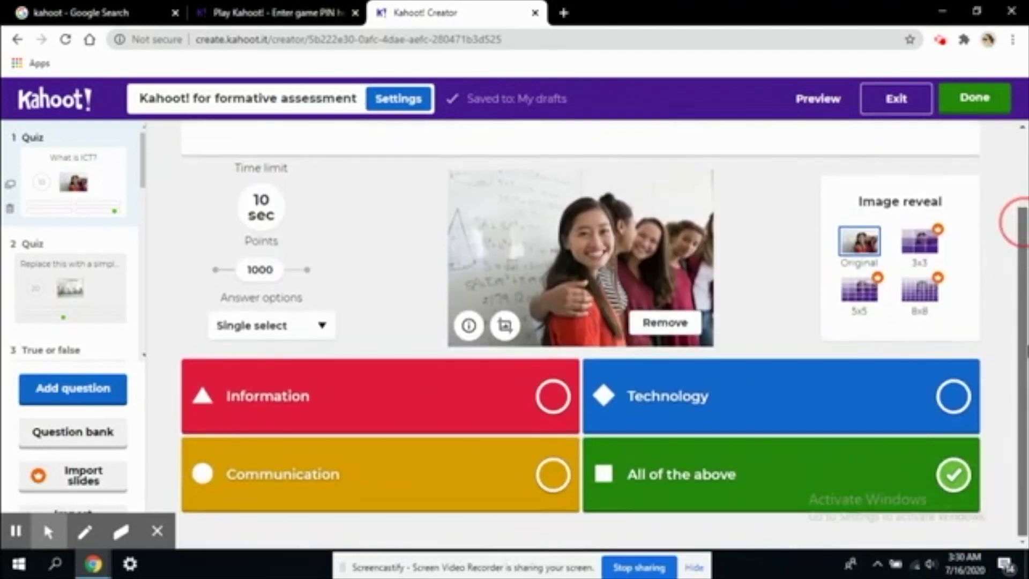
- Look over question 2, then bring up the True or false question 3 from the sidebar
{"action": "left_click", "coordinate": [71, 291]}
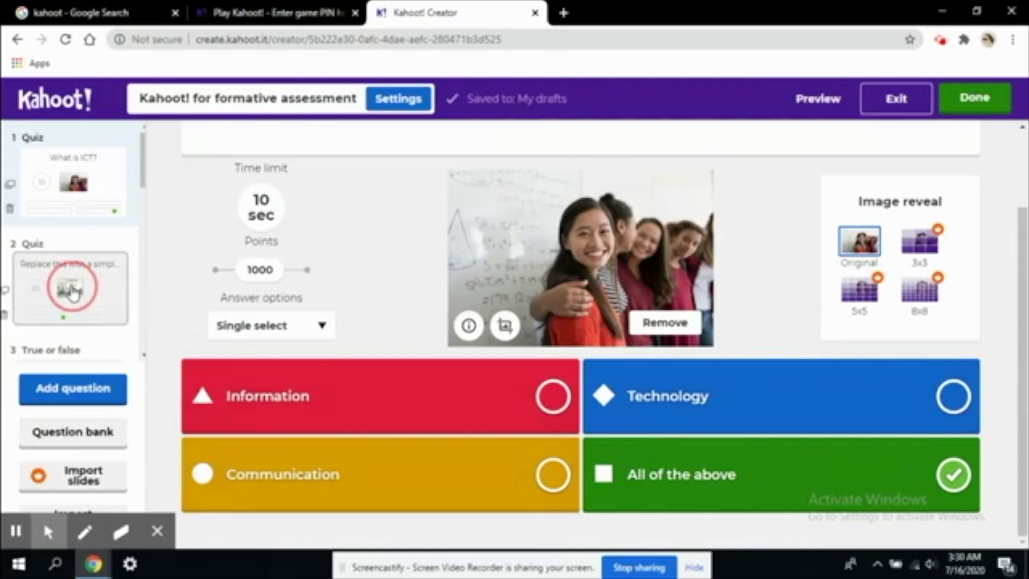
{"action": "scroll", "coordinate": [470, 339], "scroll_direction": "down", "scroll_amount": 2}
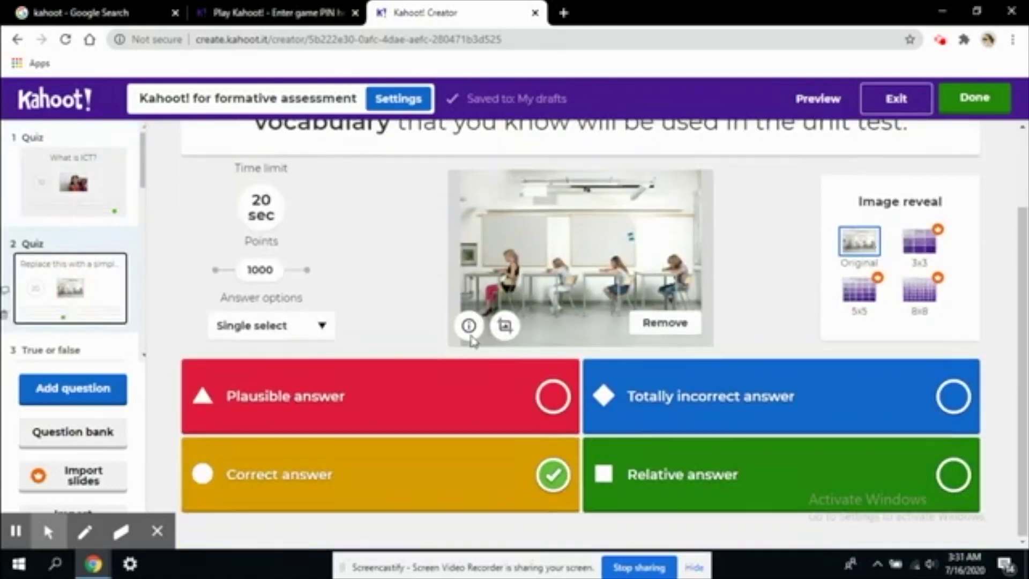
{"action": "left_click_drag", "start_coordinate": [143, 177], "coordinate": [148, 207]}
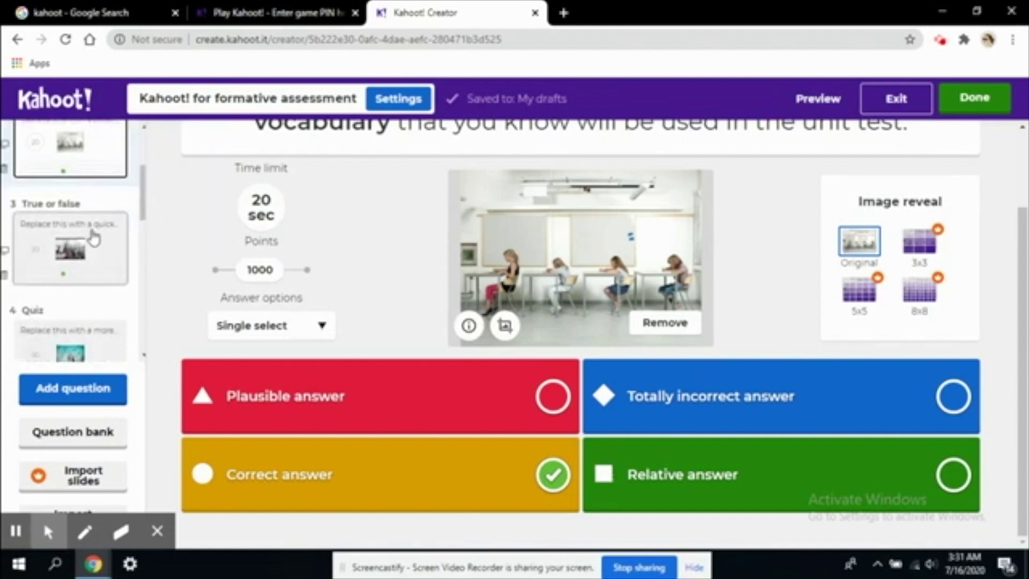
{"action": "left_click", "coordinate": [76, 248]}
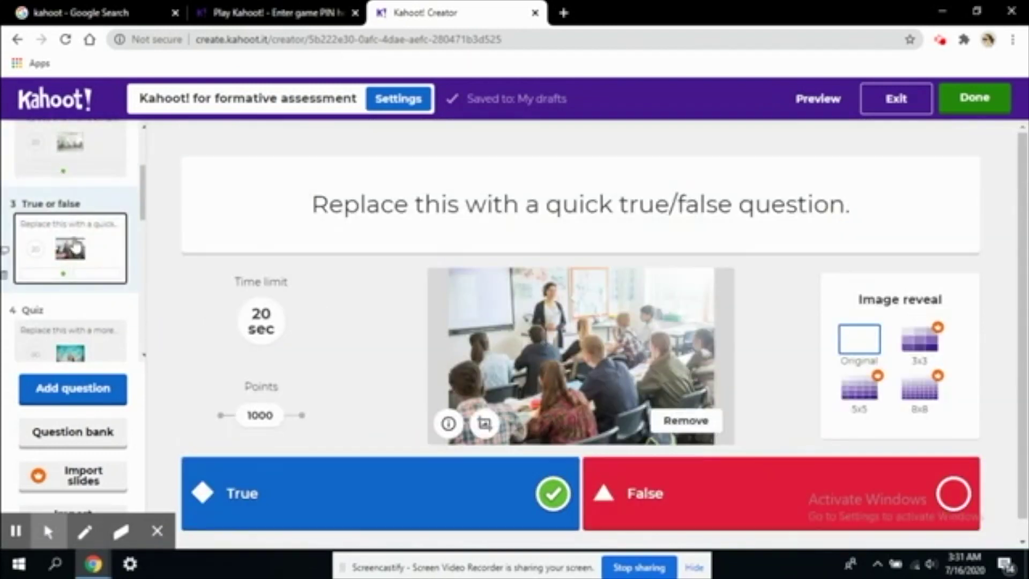
{"action": "scroll", "coordinate": [647, 283], "scroll_direction": "down", "scroll_amount": 1}
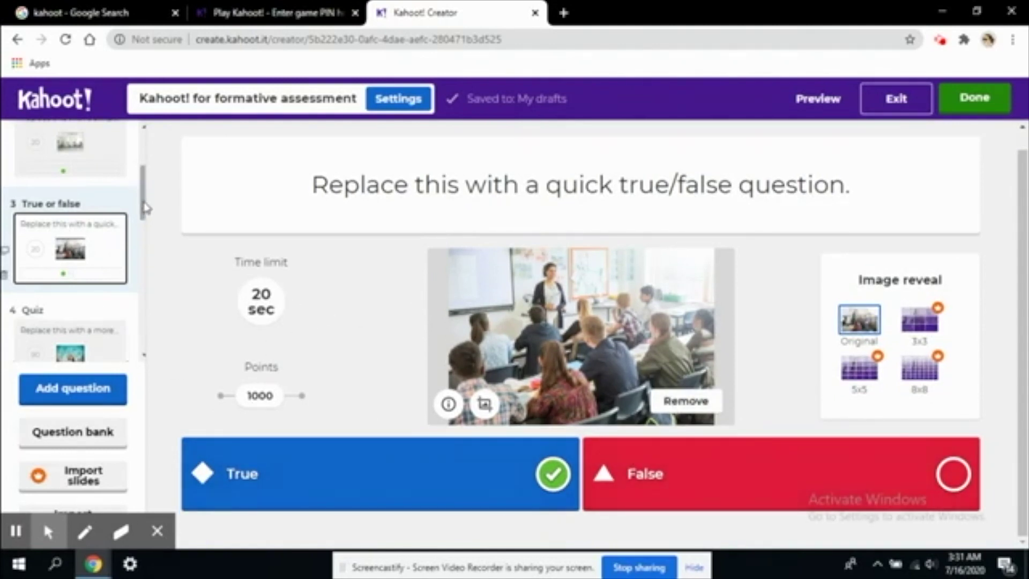
{"action": "left_click_drag", "start_coordinate": [143, 202], "coordinate": [145, 240]}
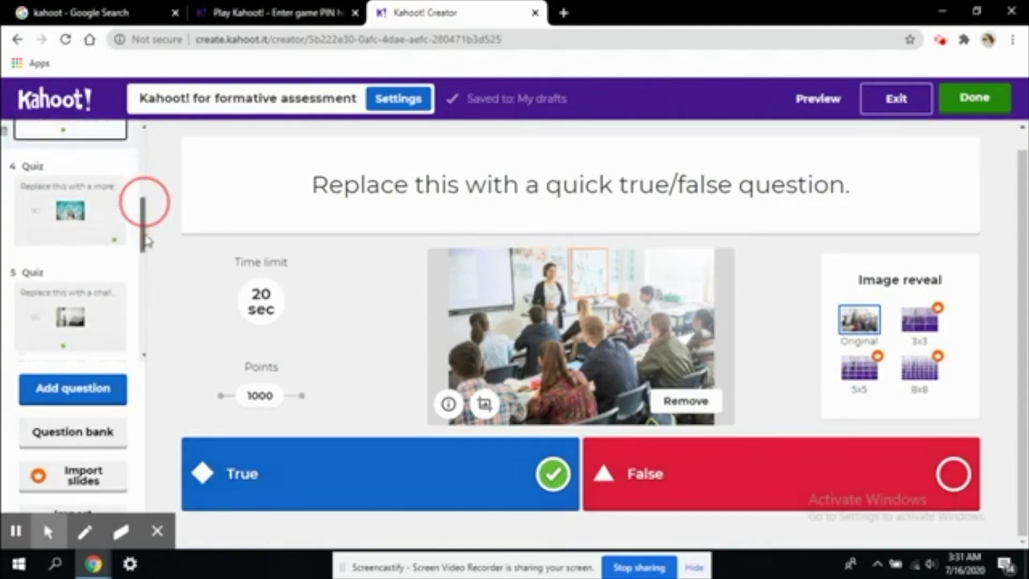
{"action": "left_click", "coordinate": [71, 211]}
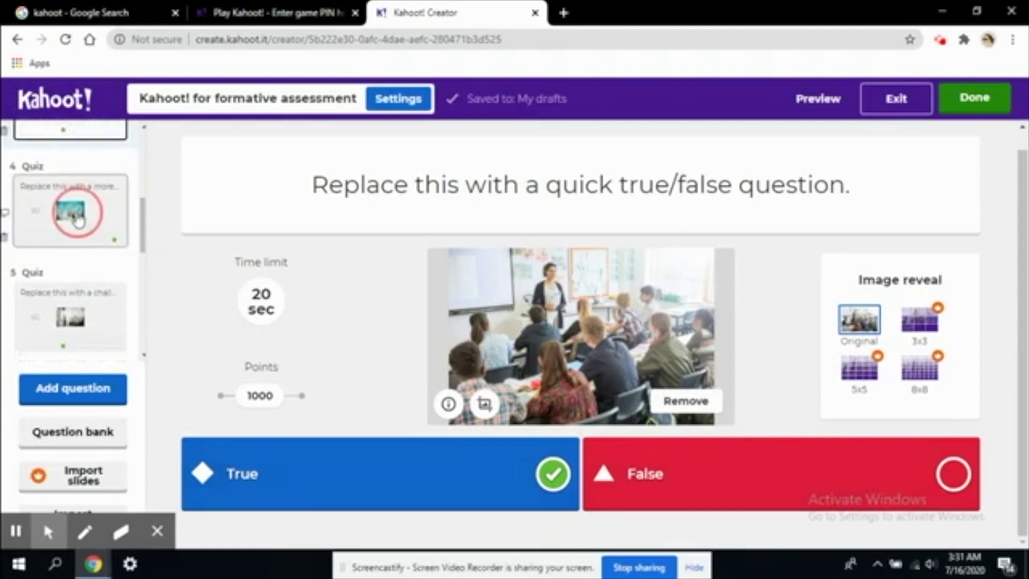
- Open question 4 and scroll through its 90-second, 1000-point template answers
{"action": "left_click", "coordinate": [244, 221]}
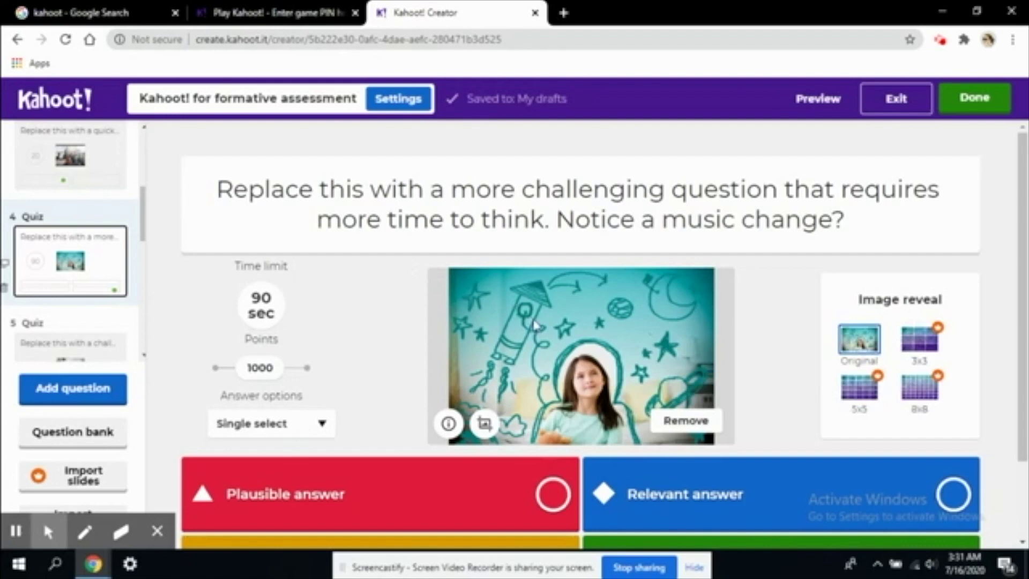
{"action": "scroll", "coordinate": [536, 326], "scroll_direction": "down", "scroll_amount": 1}
{"action": "scroll", "coordinate": [536, 325], "scroll_direction": "up", "scroll_amount": 1}
{"action": "scroll", "coordinate": [524, 279], "scroll_direction": "down", "scroll_amount": 2}
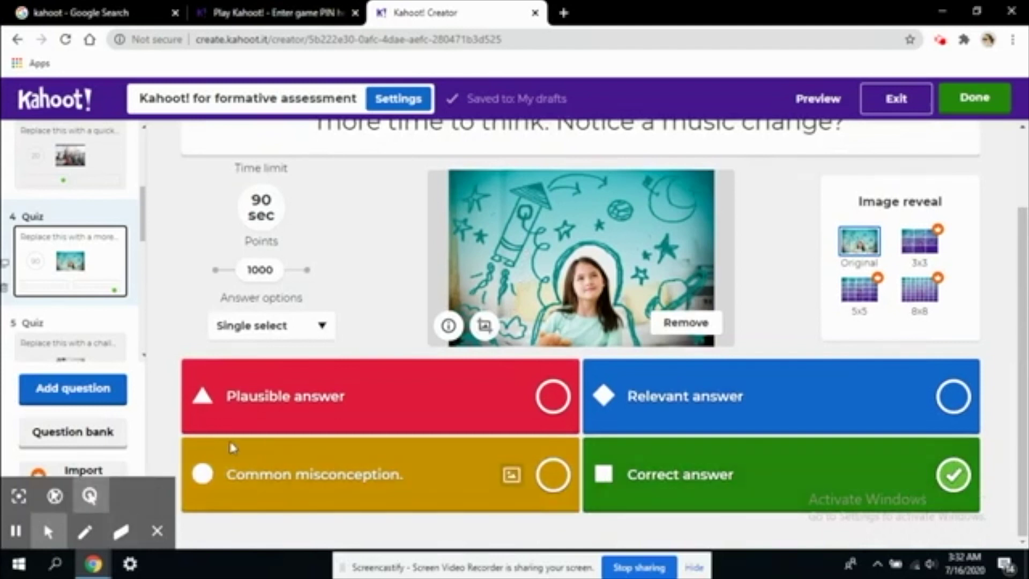
{"action": "scroll", "coordinate": [117, 276], "scroll_direction": "down", "scroll_amount": 3}
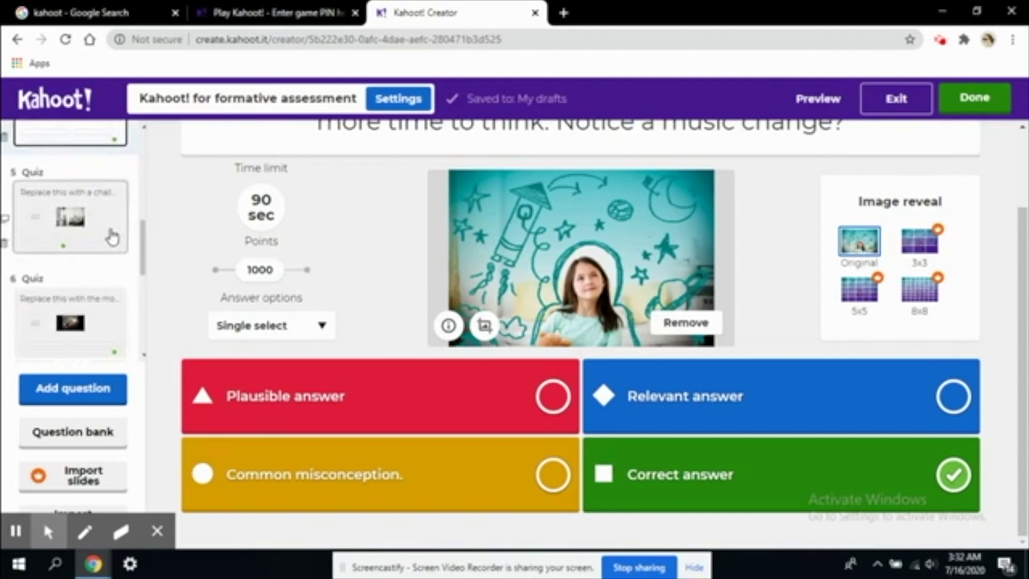
- Open question 5, the 60-second Red herring question, and scroll the slide list to slides 8-9
{"action": "left_click", "coordinate": [95, 232]}
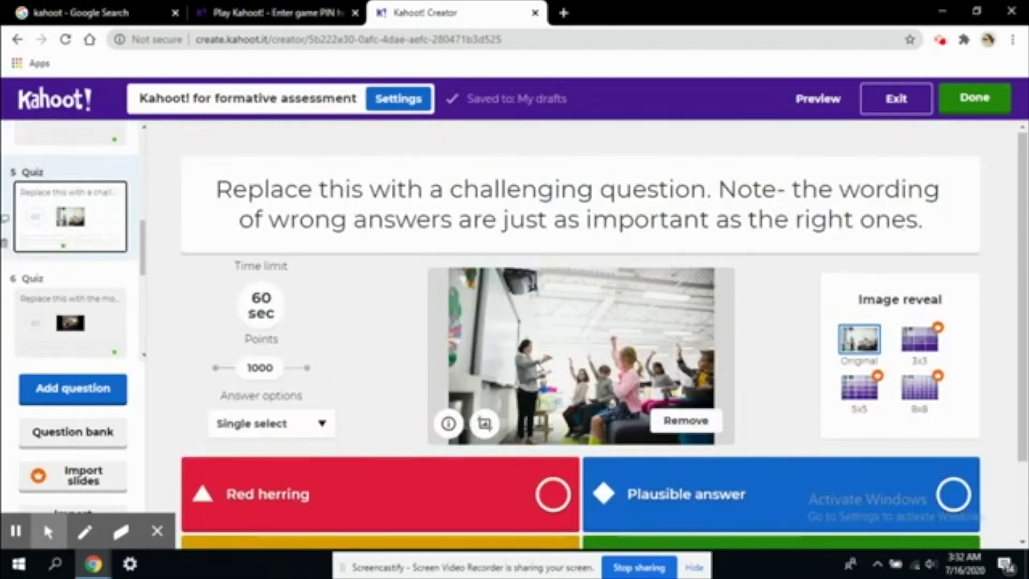
{"action": "scroll", "coordinate": [546, 362], "scroll_direction": "down", "scroll_amount": 2}
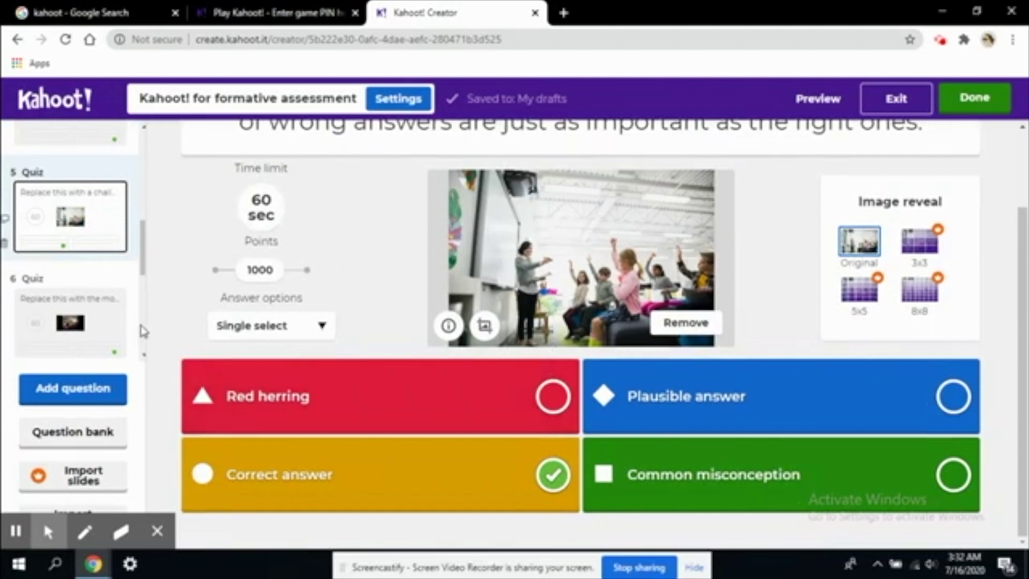
{"action": "left_click_drag", "start_coordinate": [142, 244], "coordinate": [142, 257]}
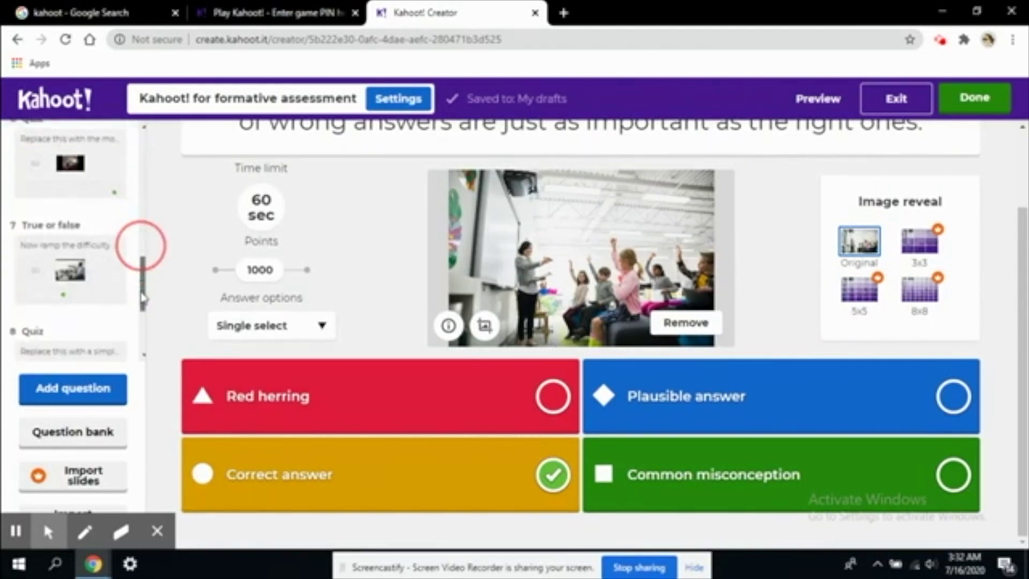
{"action": "left_click_drag", "start_coordinate": [143, 298], "coordinate": [142, 327]}
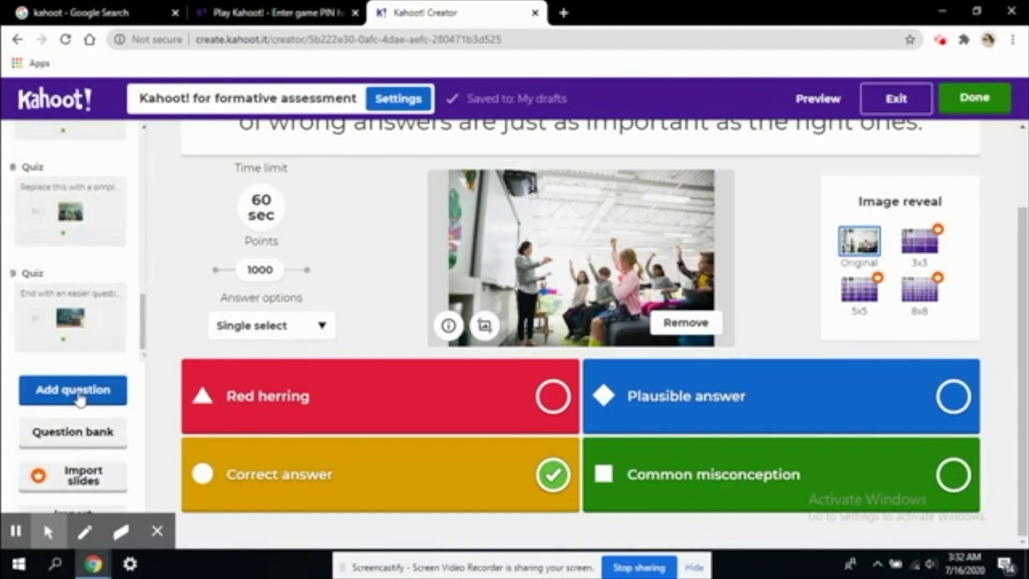
{"action": "scroll", "coordinate": [328, 359], "scroll_direction": "up", "scroll_amount": 2}
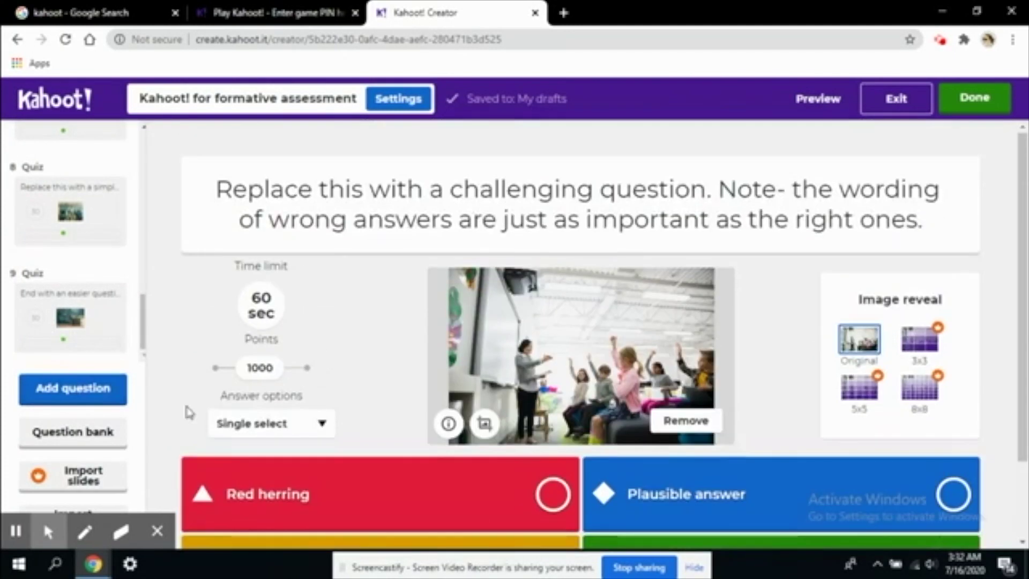
- Finish editing with Done so the 9-question quiz lands in My Kahoots
{"action": "left_click", "coordinate": [955, 104]}
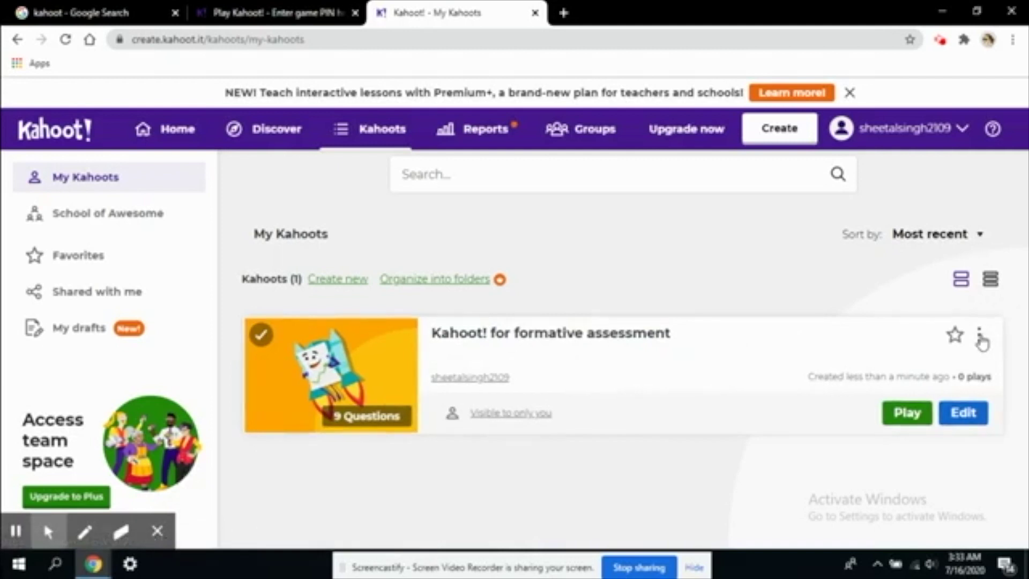
- Choose Edit from the saved kahoot card's menu and switch to the creator tab
{"action": "left_click", "coordinate": [980, 338]}
{"action": "left_click", "coordinate": [946, 368]}
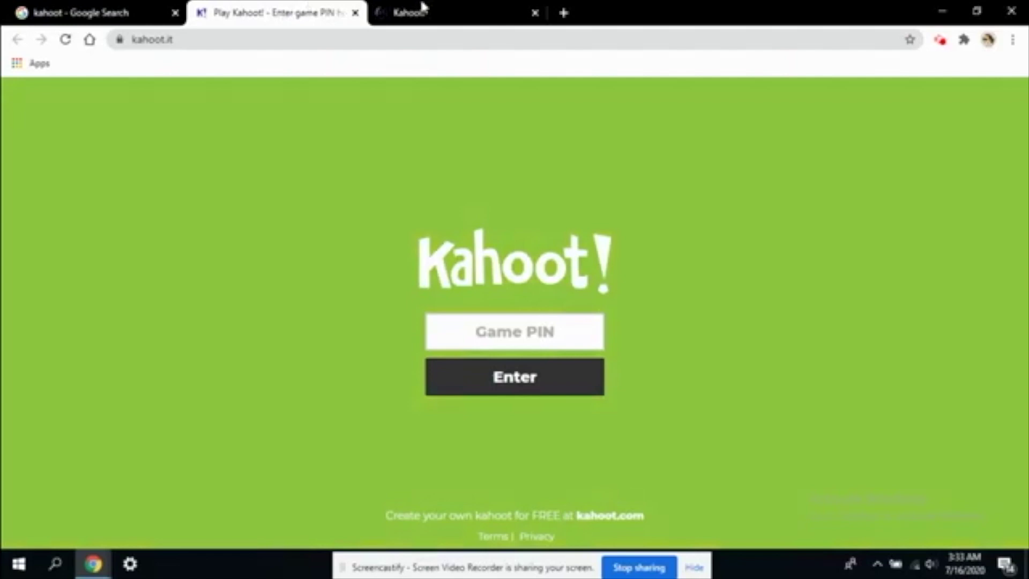
{"action": "left_click", "coordinate": [421, 7]}
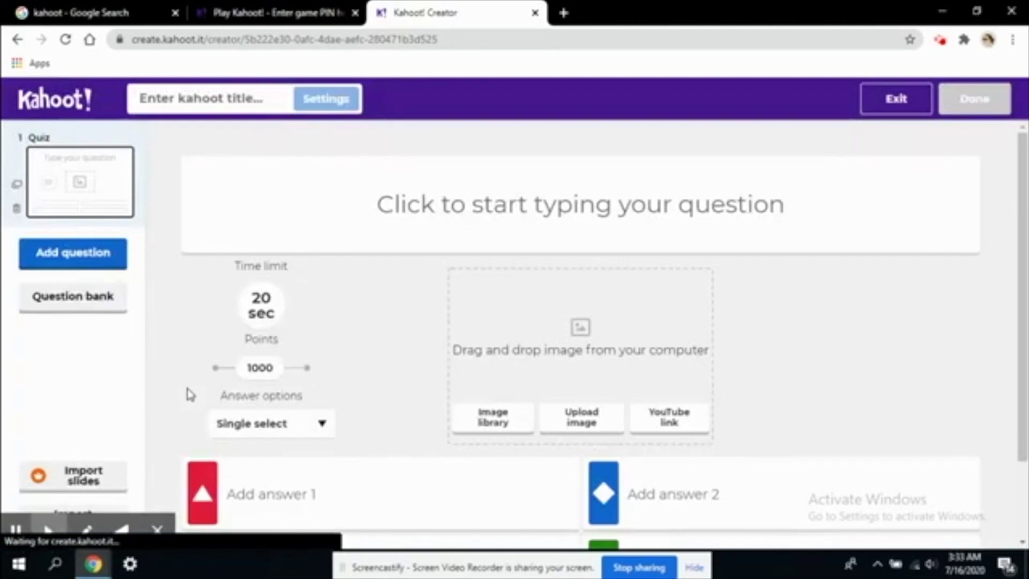
- In the Kahoot summary, erase the old quiz title and begin typing 'My first q'
{"action": "left_click", "coordinate": [245, 102]}
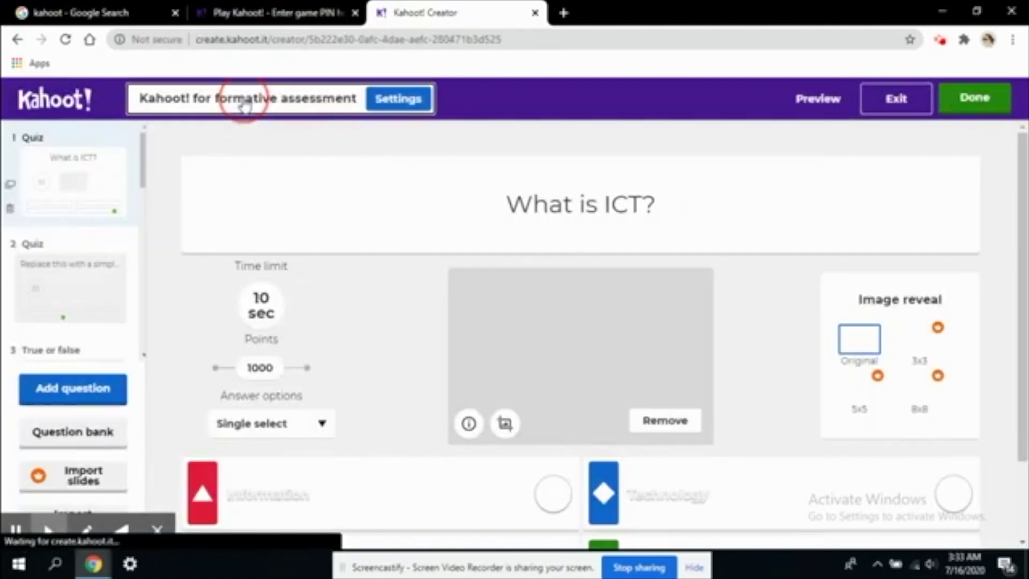
{"action": "left_click", "coordinate": [328, 101]}
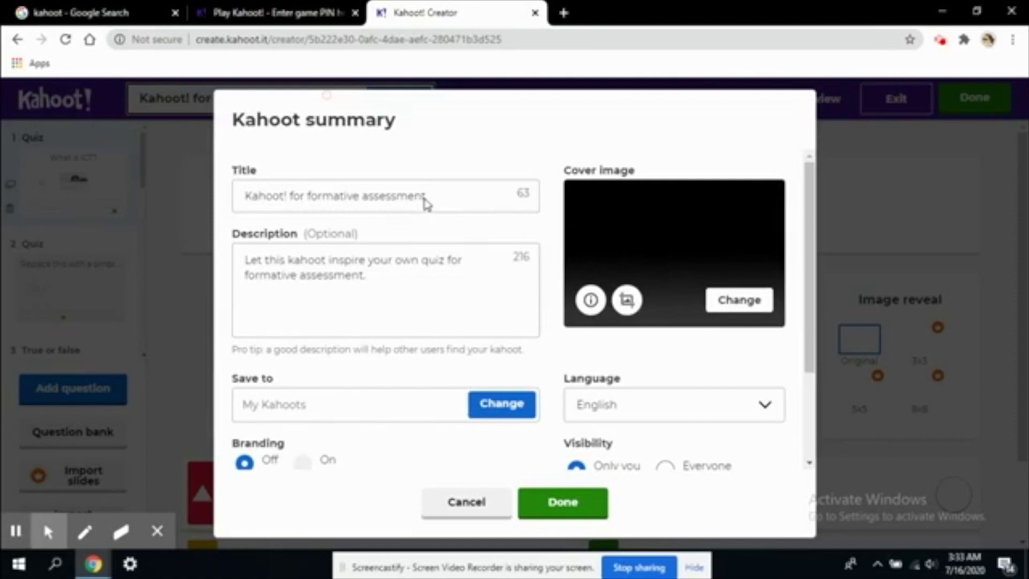
{"action": "left_click", "coordinate": [426, 197]}
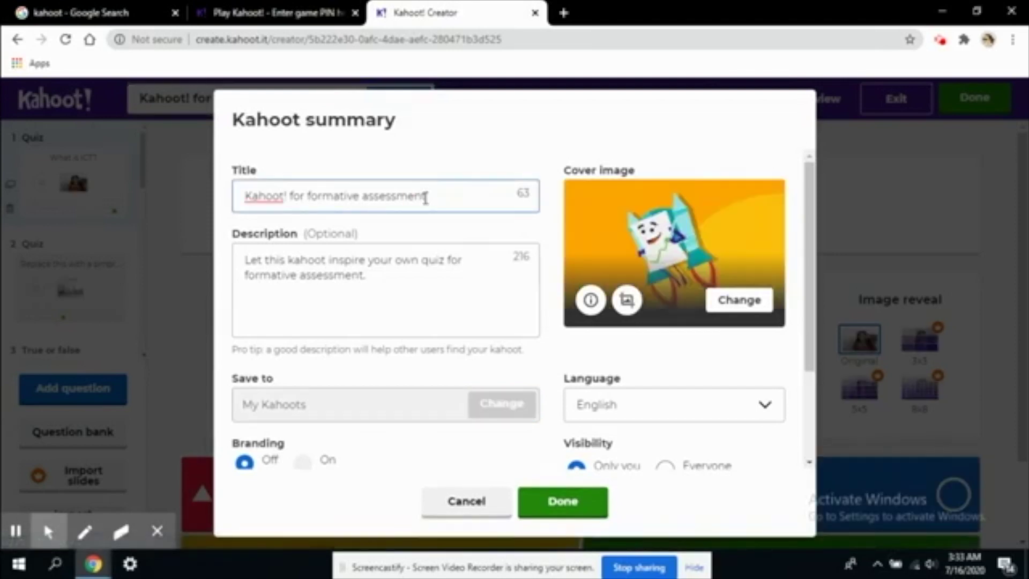
{"action": "key", "text": "ctrl+a"}
{"action": "key", "text": "BackSpace"}
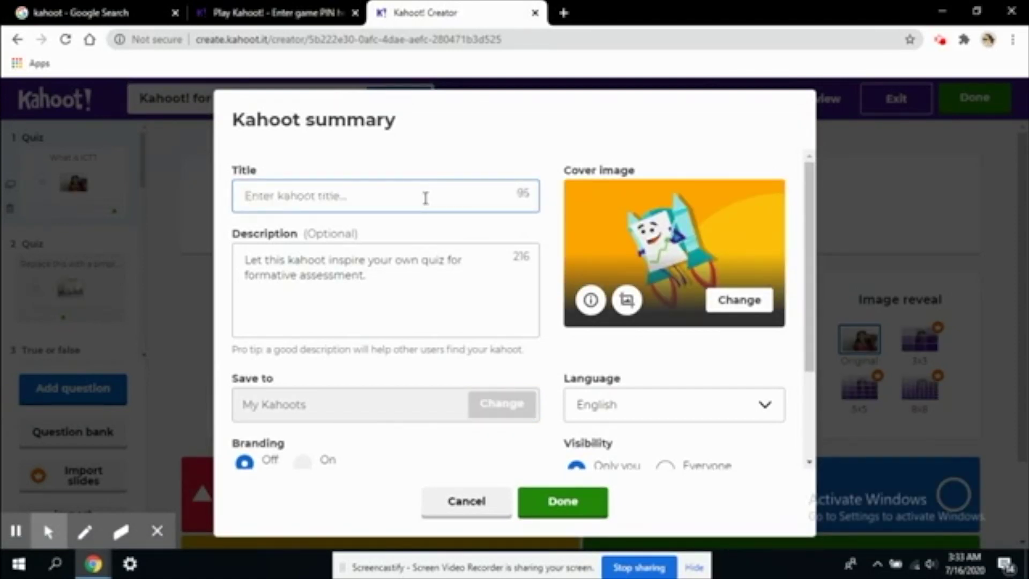
{"action": "type", "text": "My"}
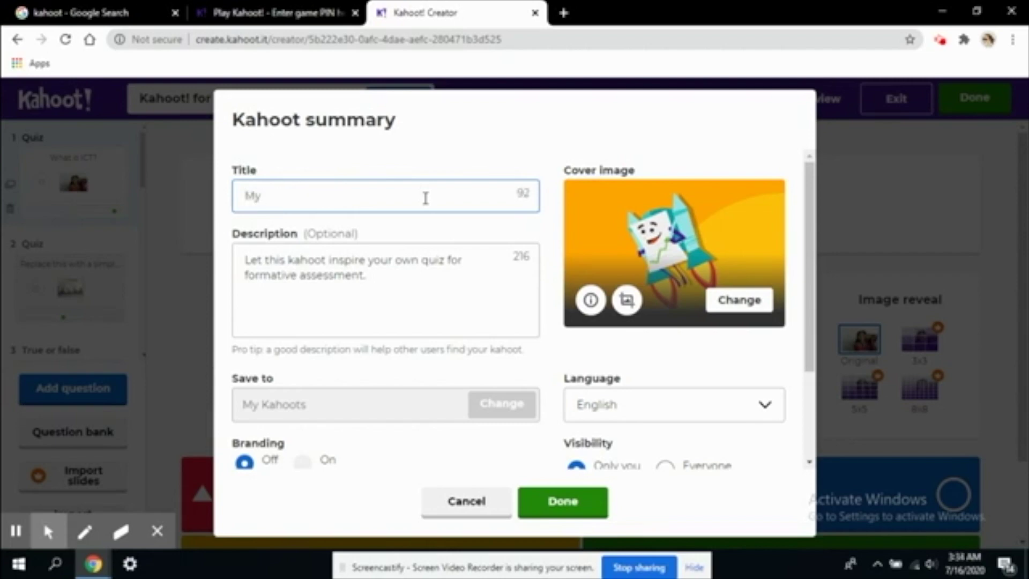
{"action": "type", "text": " first q"}
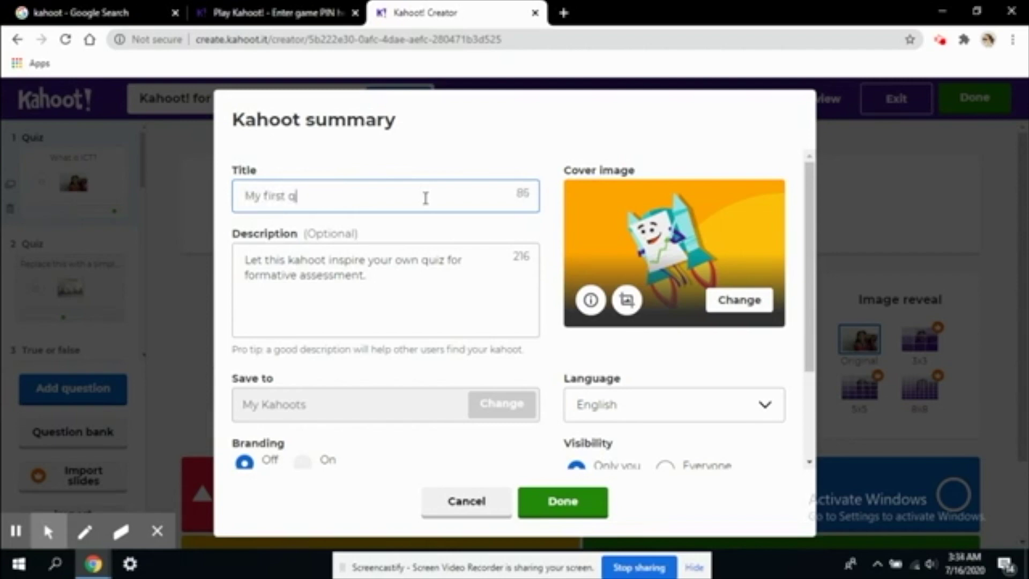